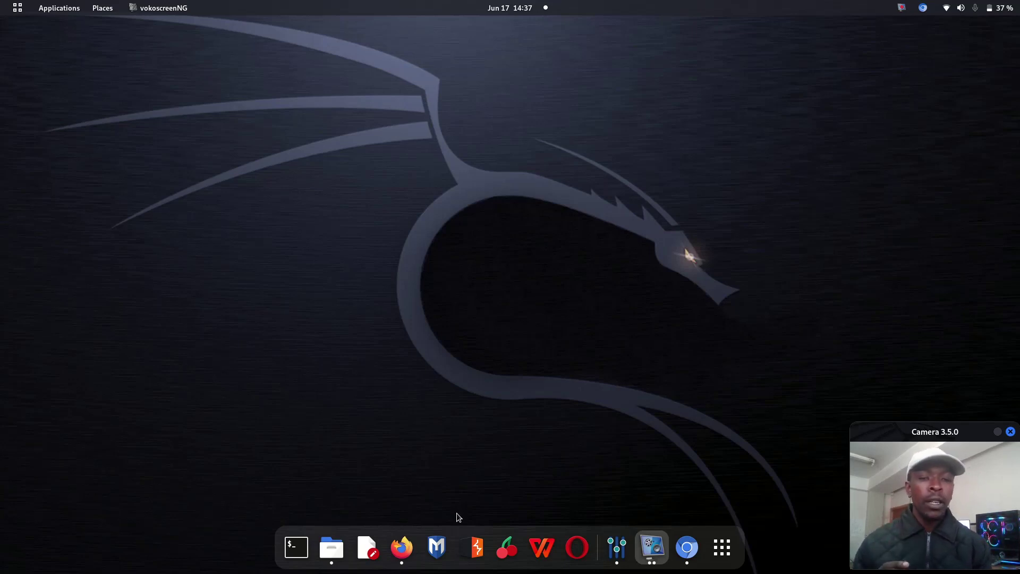
Rerun the saved Shodan query "Mini web server 1.0 ZTE corp 2005" country:LS from search history
left_click(401, 548)
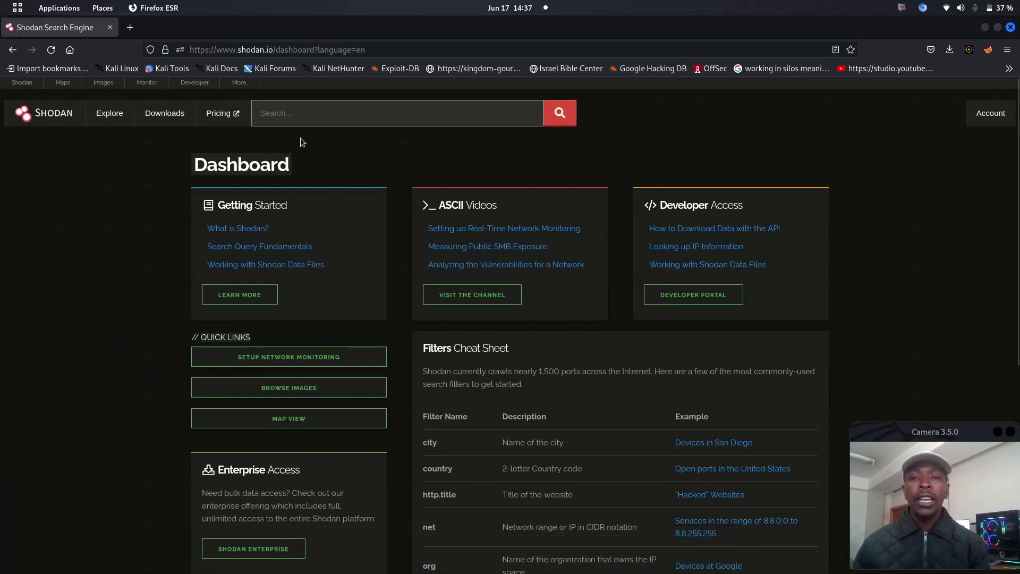
left_click(273, 113)
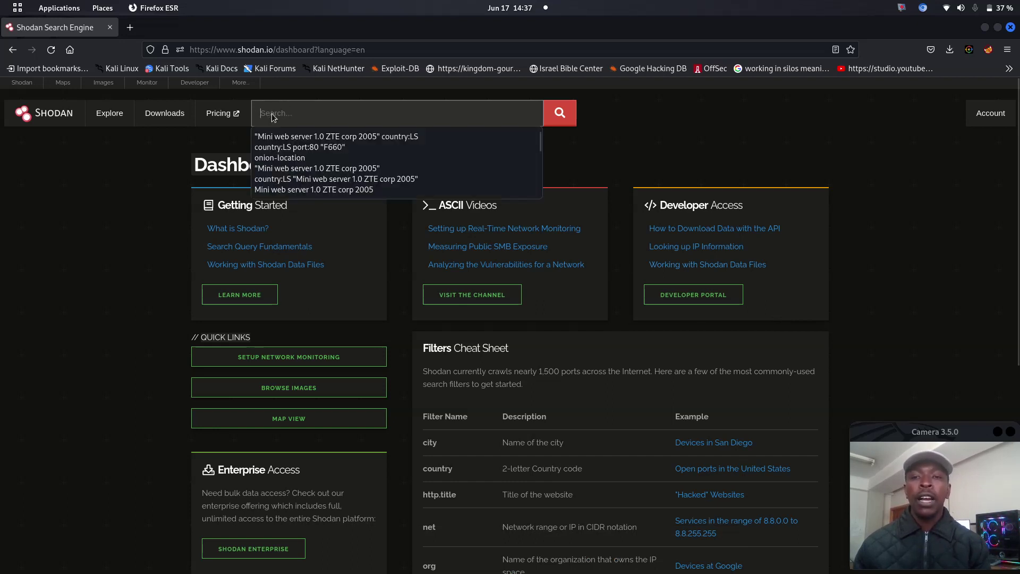
left_click(291, 137)
left_click(560, 116)
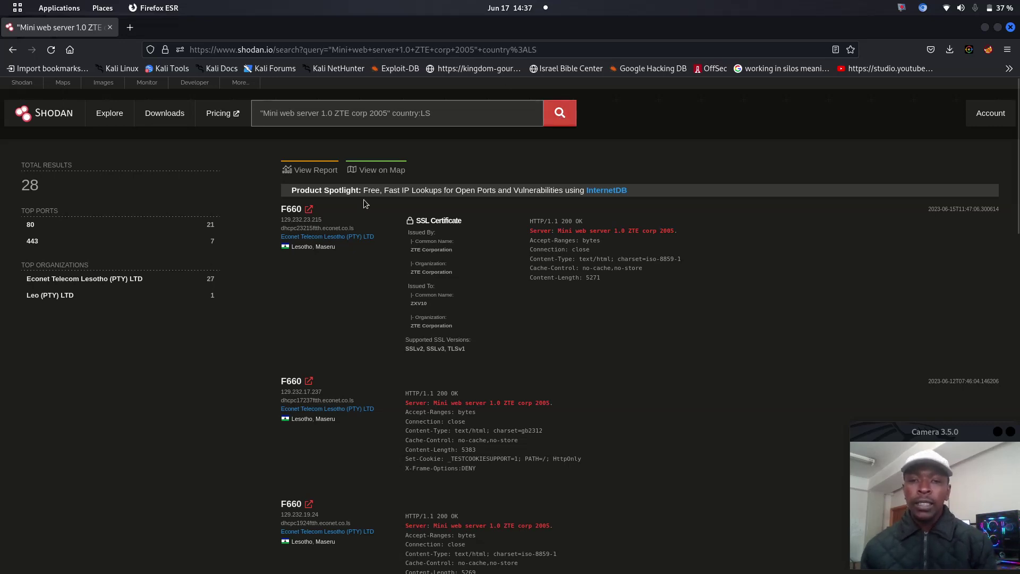
Open two F660 results, including 129.232.20.40, in new tabs, then scroll to the Leo (PTY) LTD entry
left_click(309, 210)
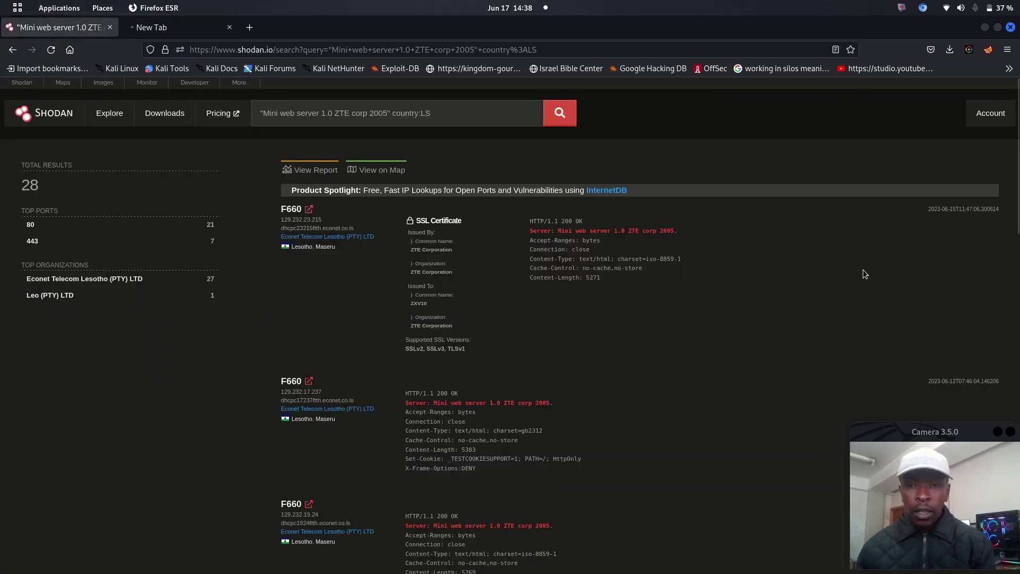
scroll(865, 274, "down", 5)
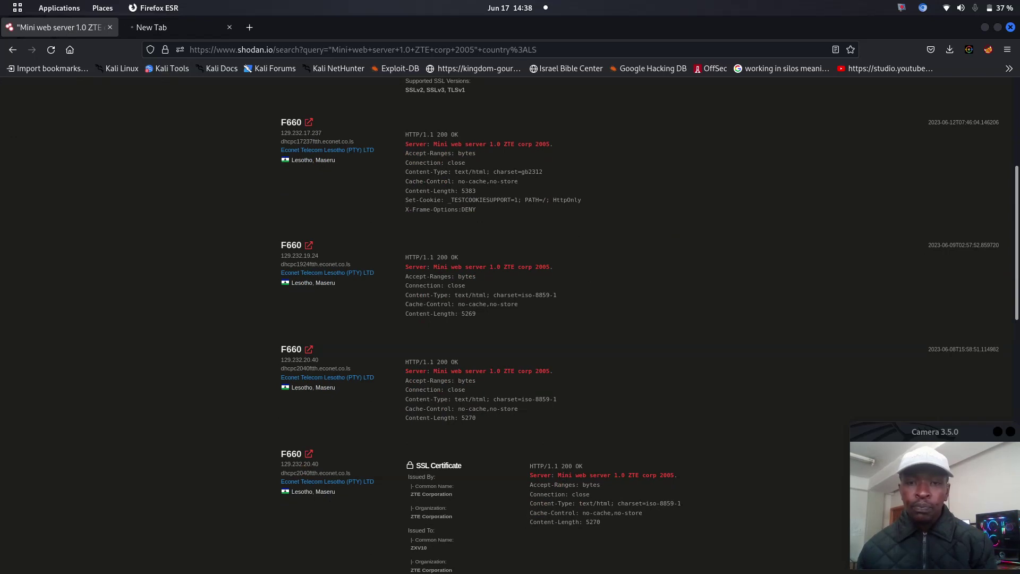
scroll(357, 282, "down", 1)
scroll(357, 282, "down", 2)
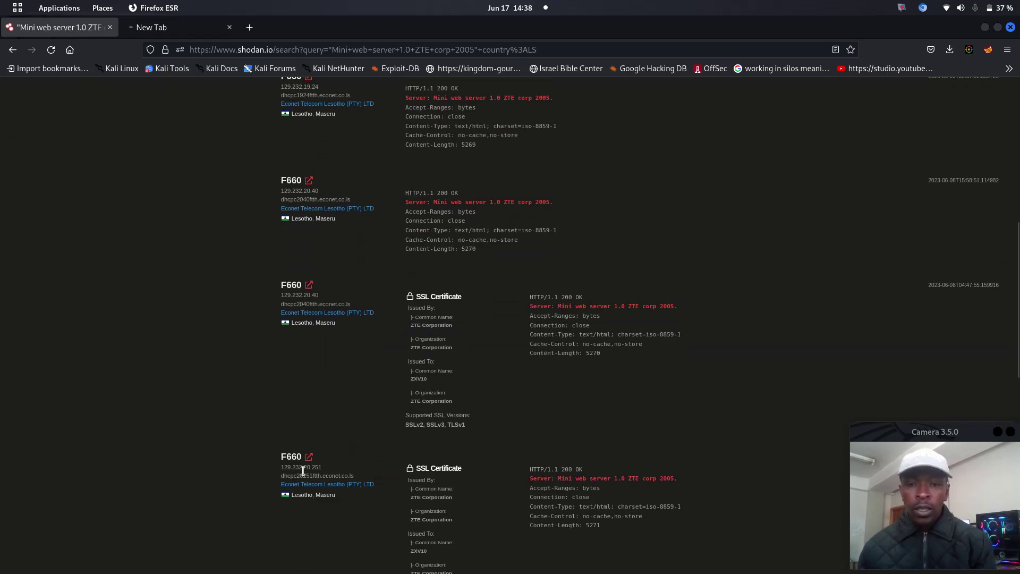
left_click(309, 285)
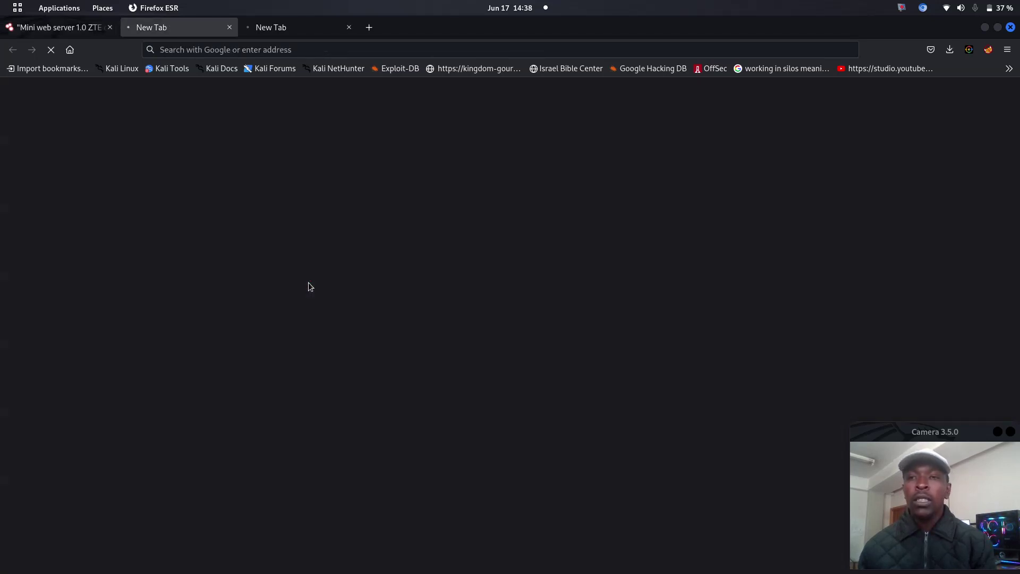
left_click(69, 27)
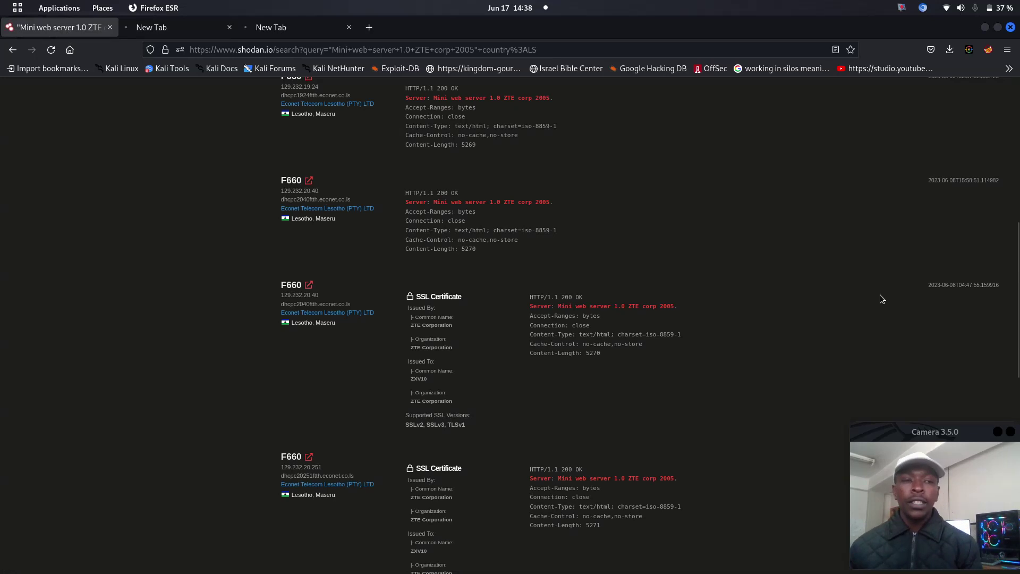
left_click_drag(1016, 367, 1016, 438)
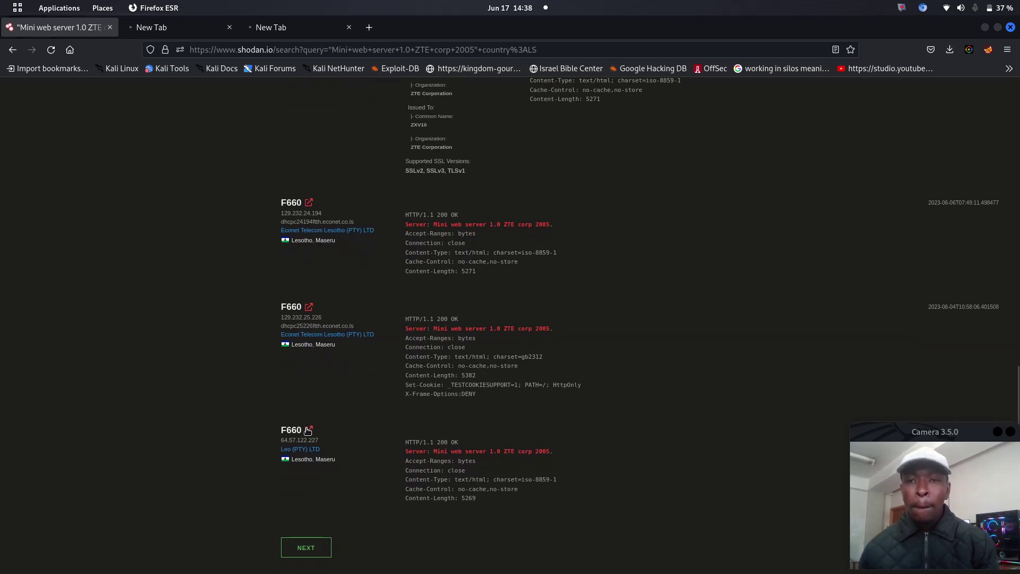
left_click(309, 430)
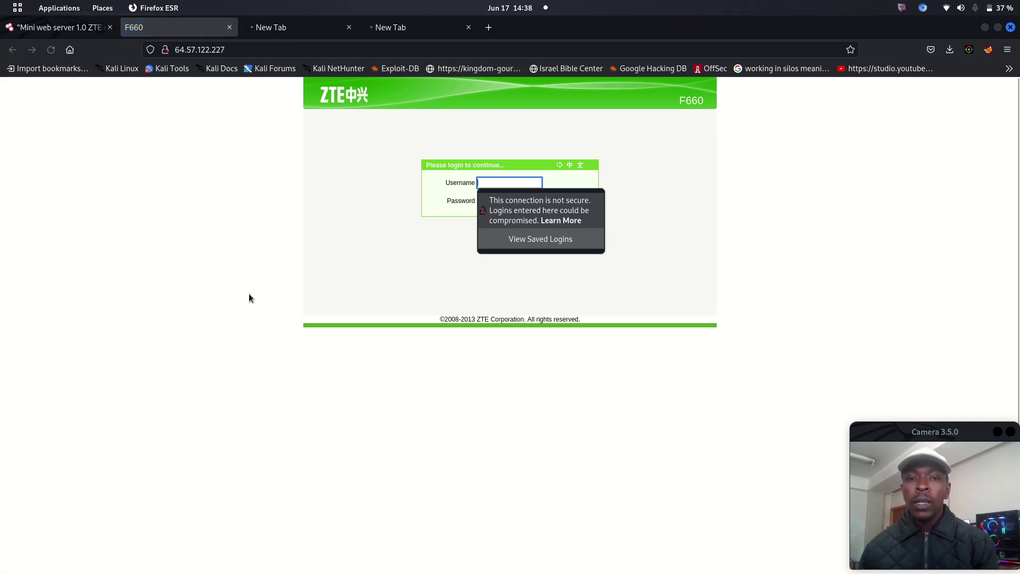
left_click(453, 273)
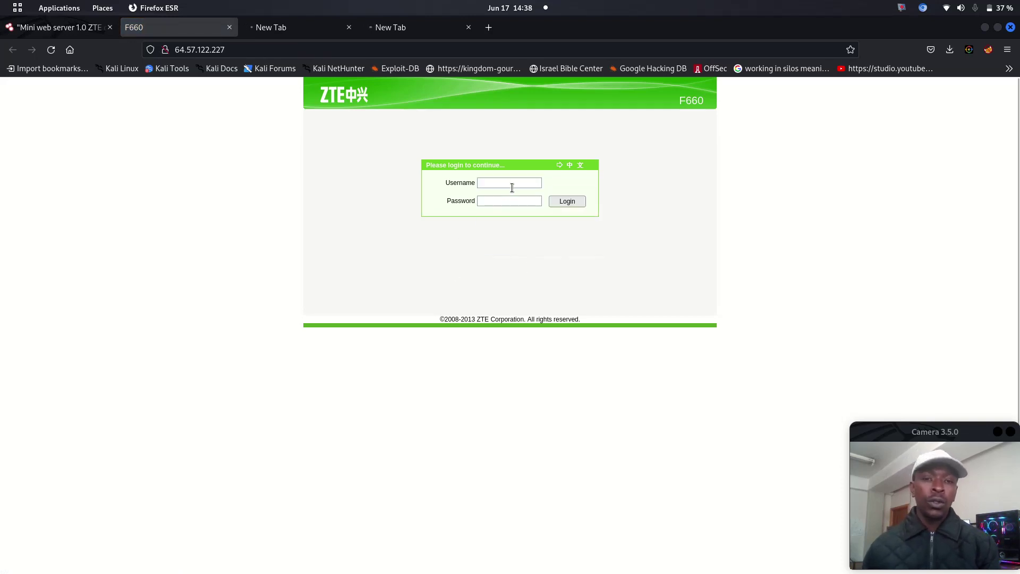
left_click(489, 182)
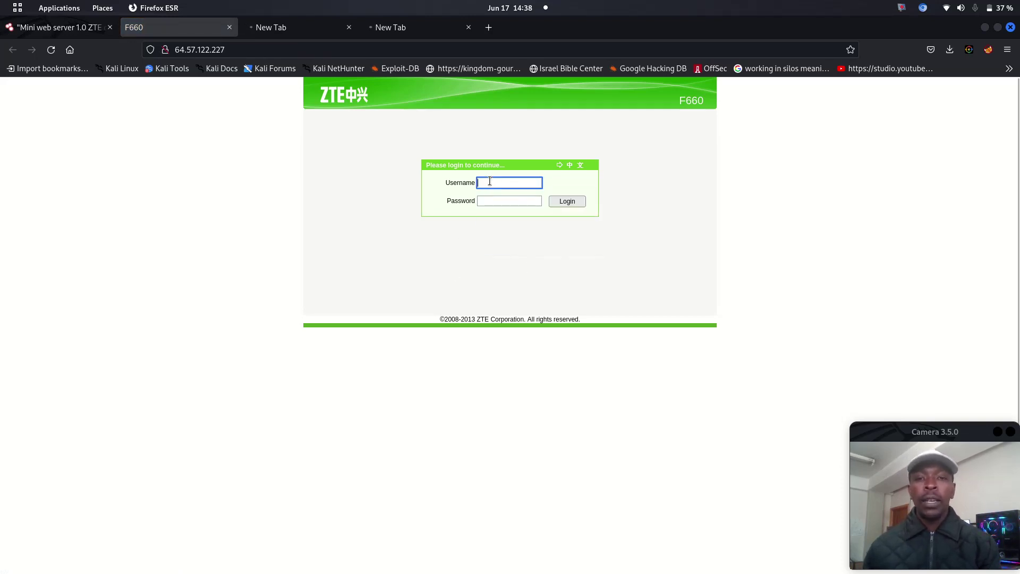
type("admin")
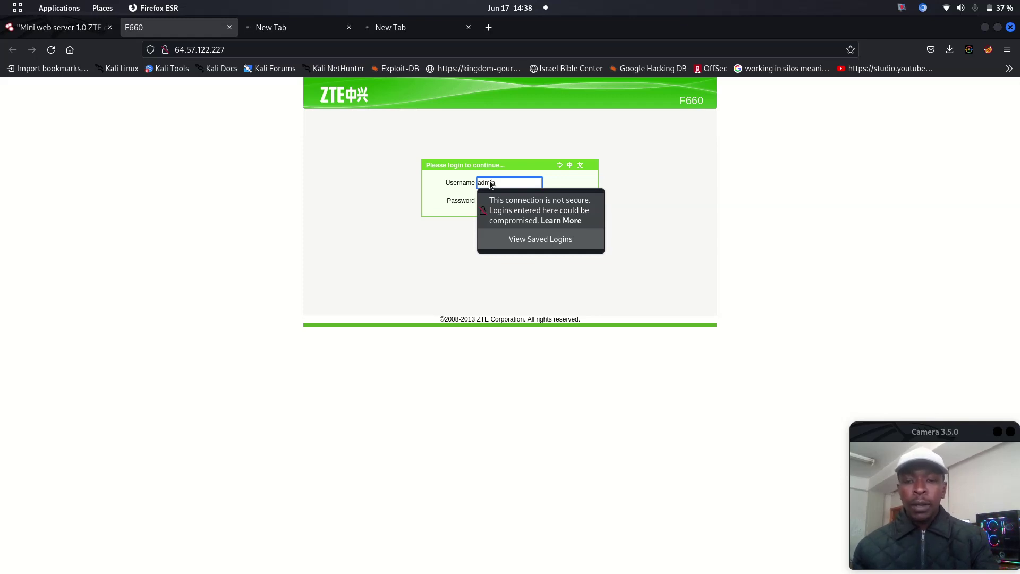
key("Tab")
type("ad")
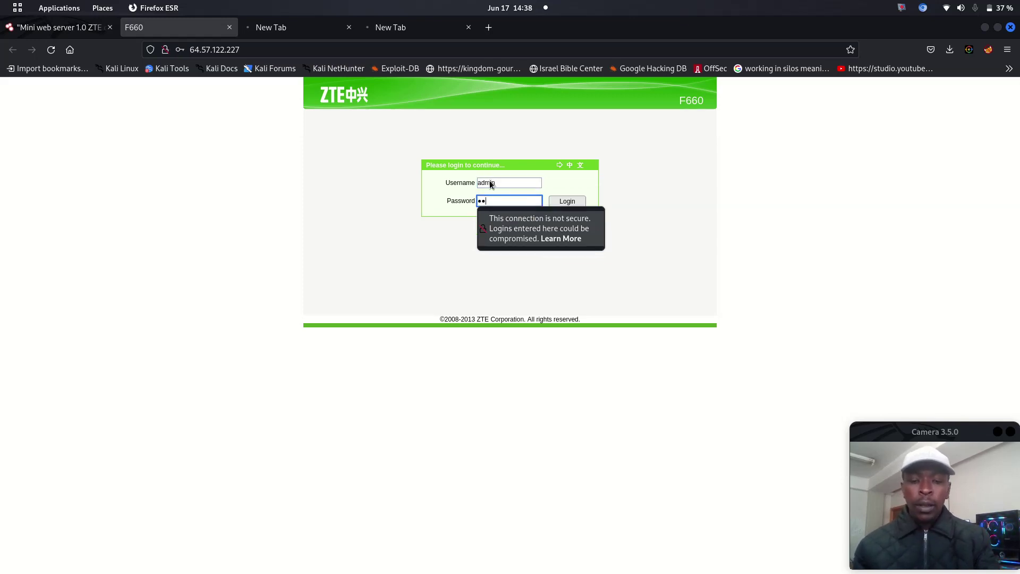
type("min")
key("Return")
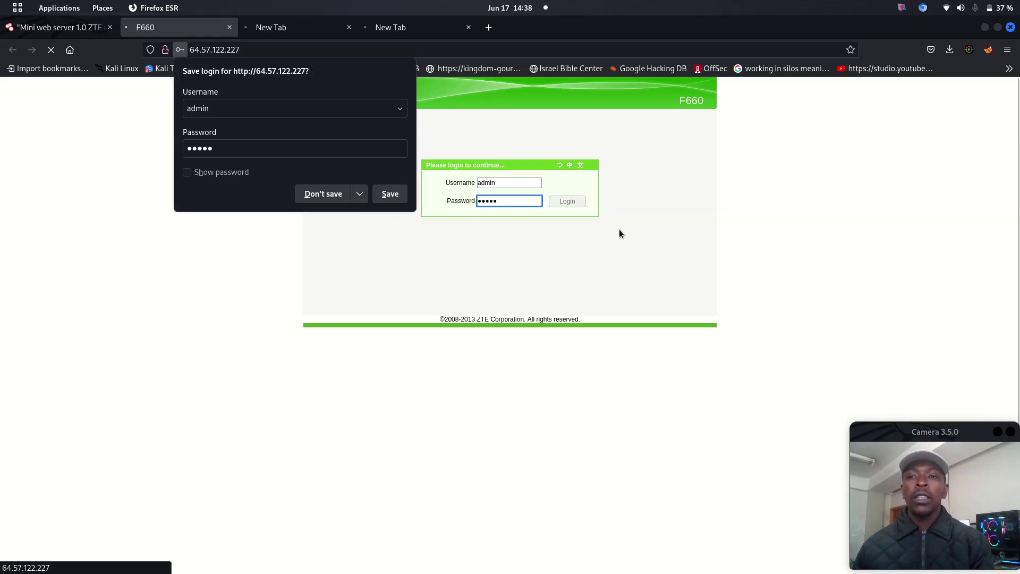
Dismiss the save-login prompt and go to the router's Network > WLAN basic settings
left_click(218, 296)
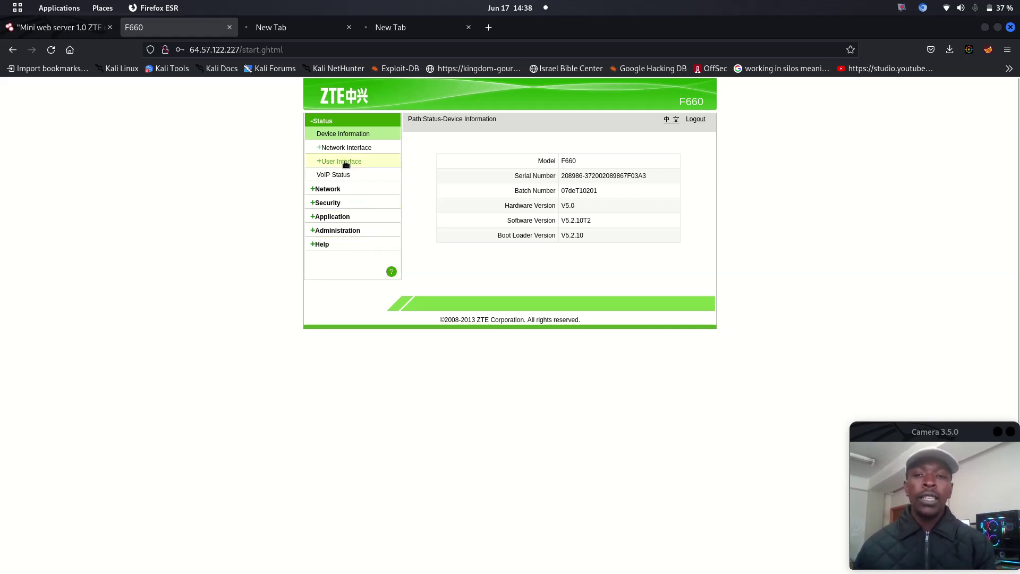
left_click(327, 193)
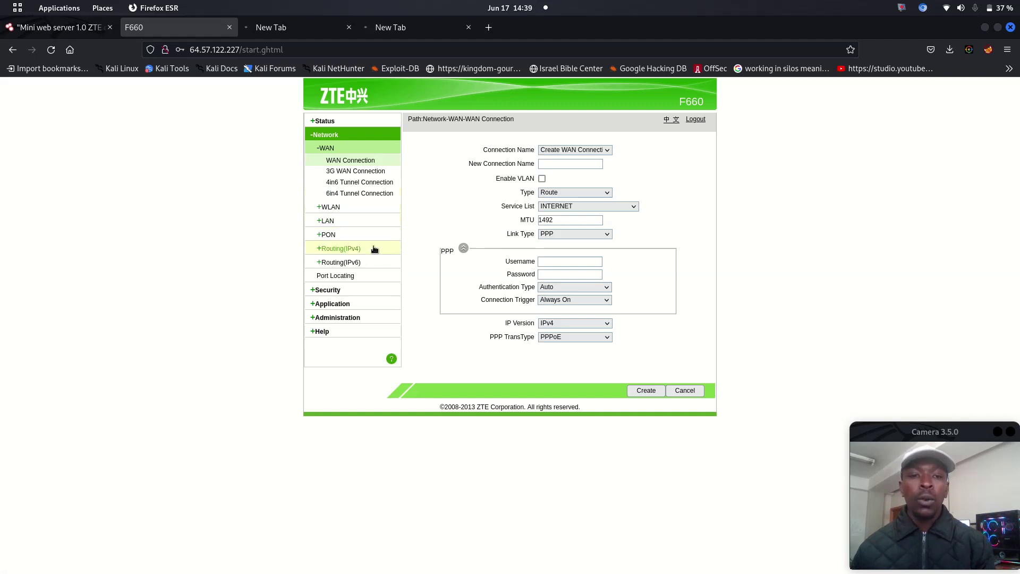
left_click(334, 208)
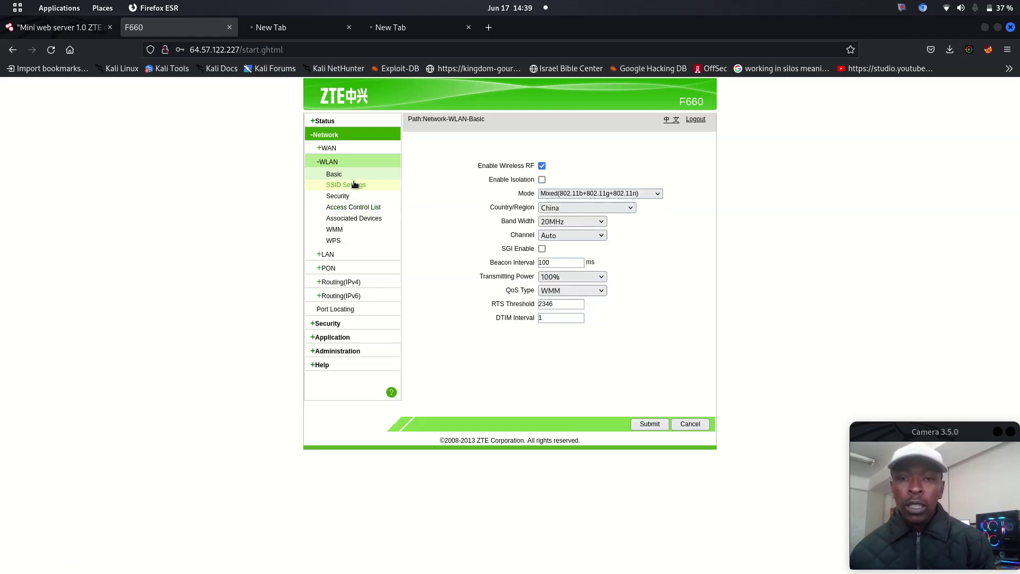
left_click(351, 187)
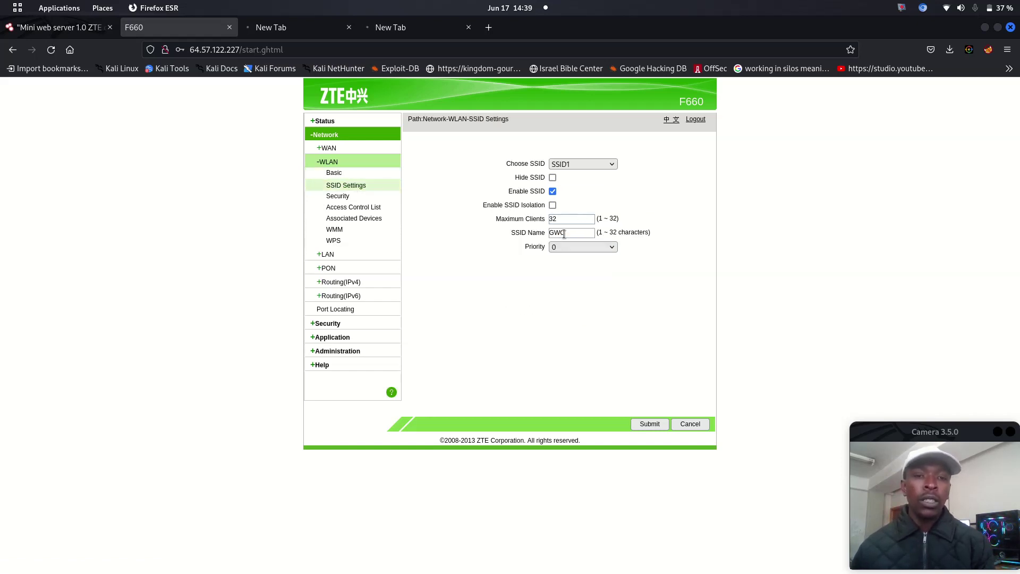
left_click_drag(564, 234, 548, 232)
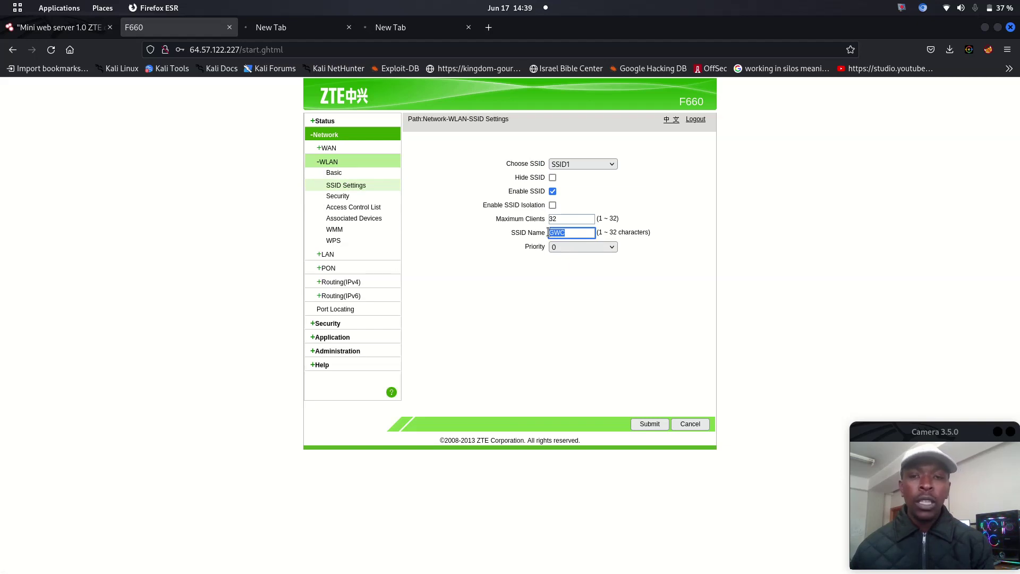
left_click(353, 197)
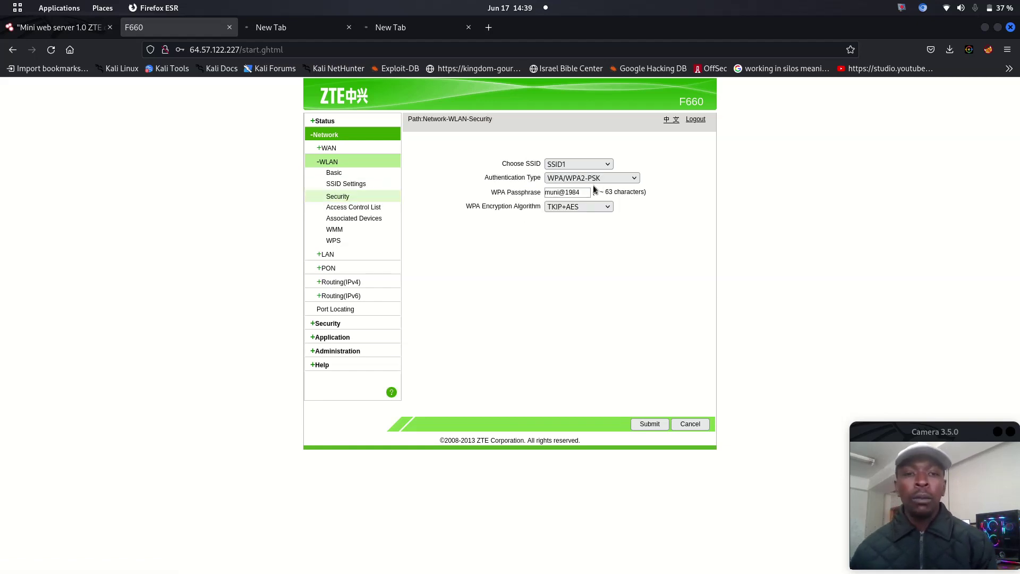
left_click_drag(578, 192, 538, 192)
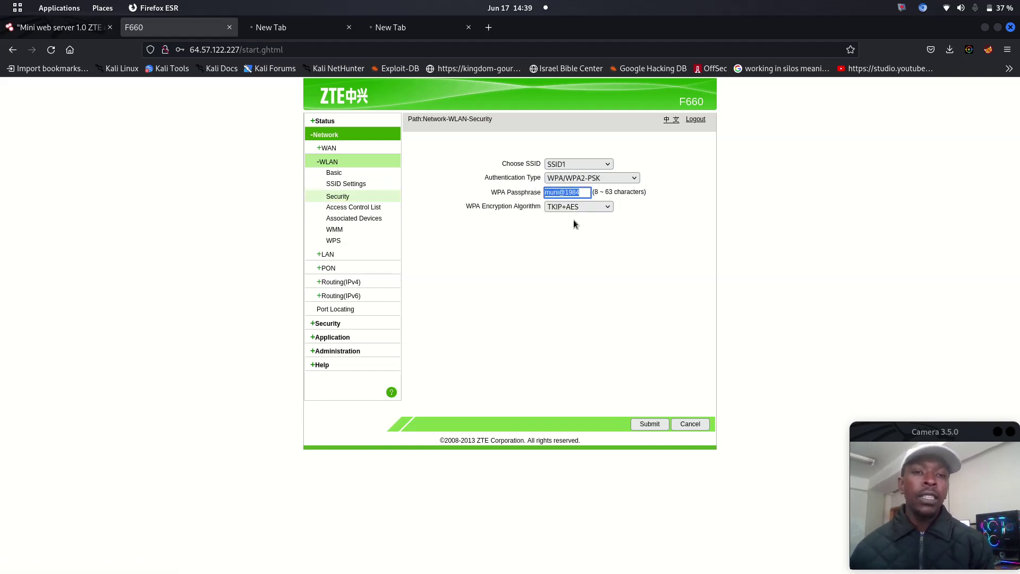
left_click(574, 191)
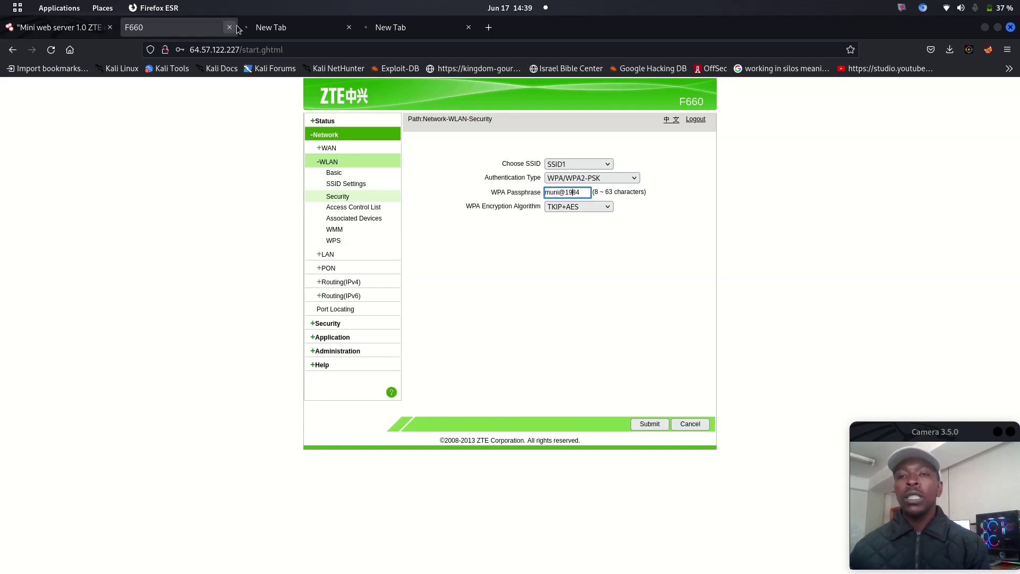
Close the empty tabs, go to Shodan results page 2 and open the 129.232.19.211 result
left_click(348, 29)
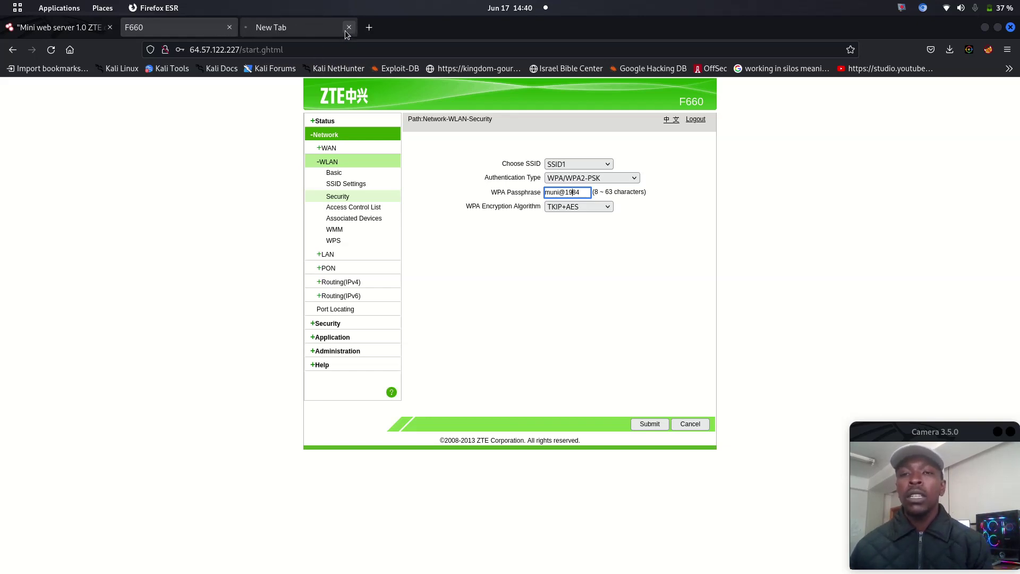
left_click(349, 27)
left_click(92, 30)
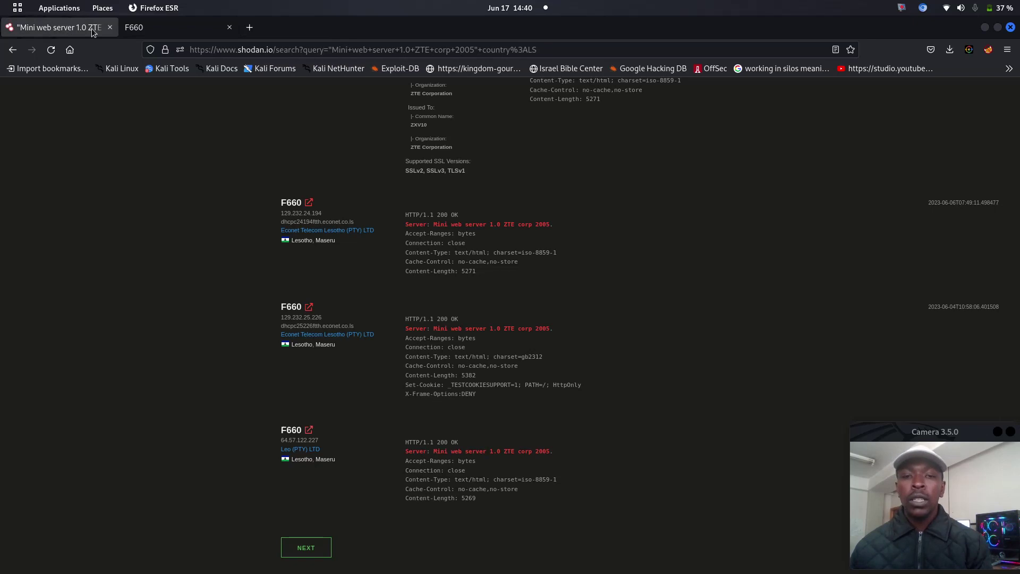
scroll(1018, 455, "down", 3)
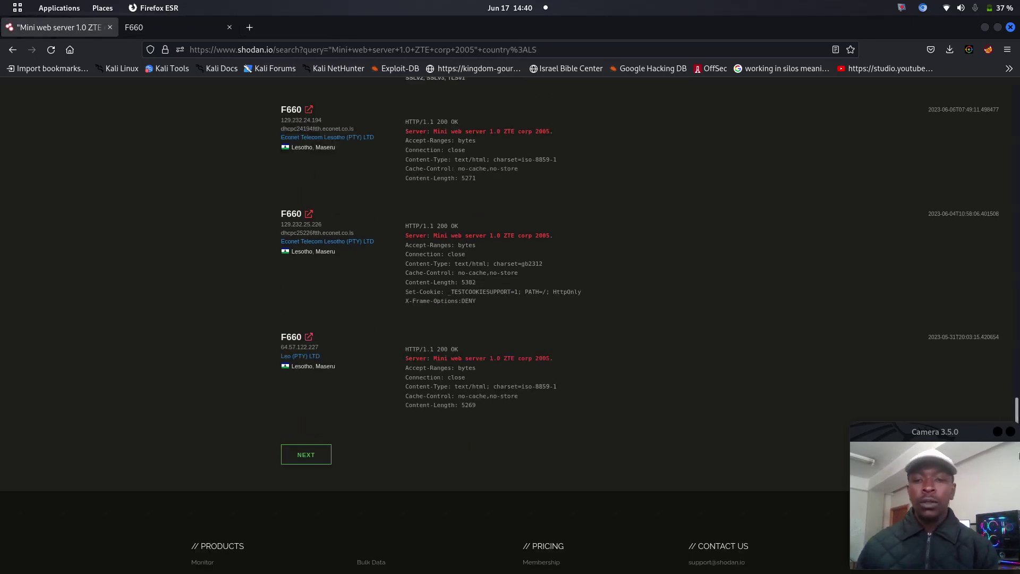
left_click(311, 396)
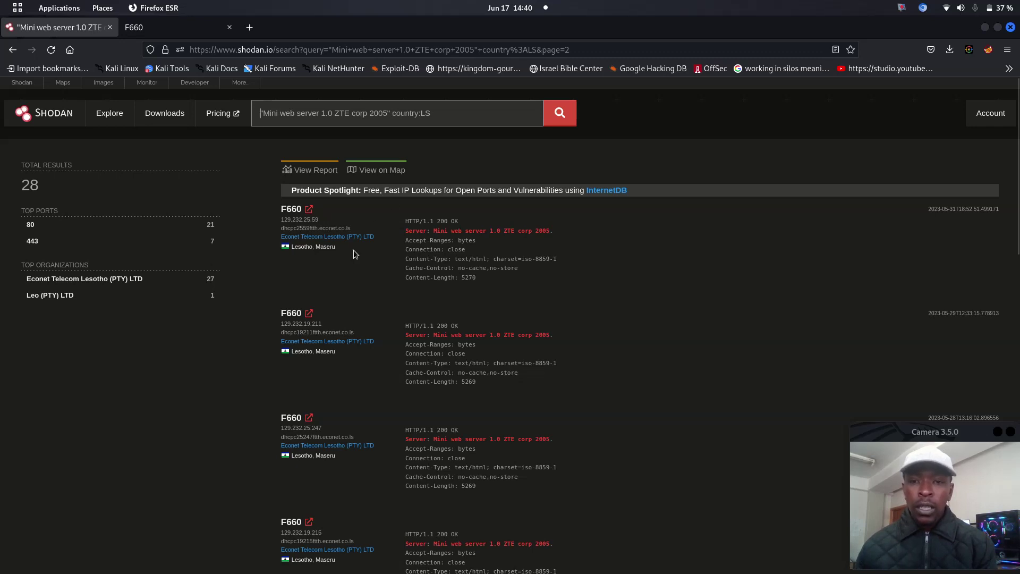
left_click(309, 314)
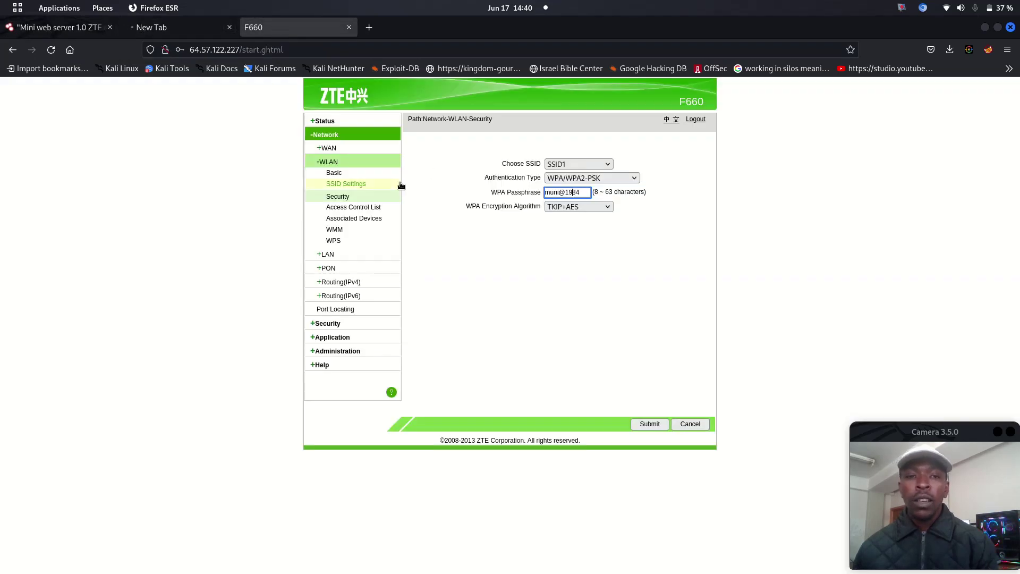
Take focus off the router's passphrase field and switch to the blank new tab
left_click(318, 163)
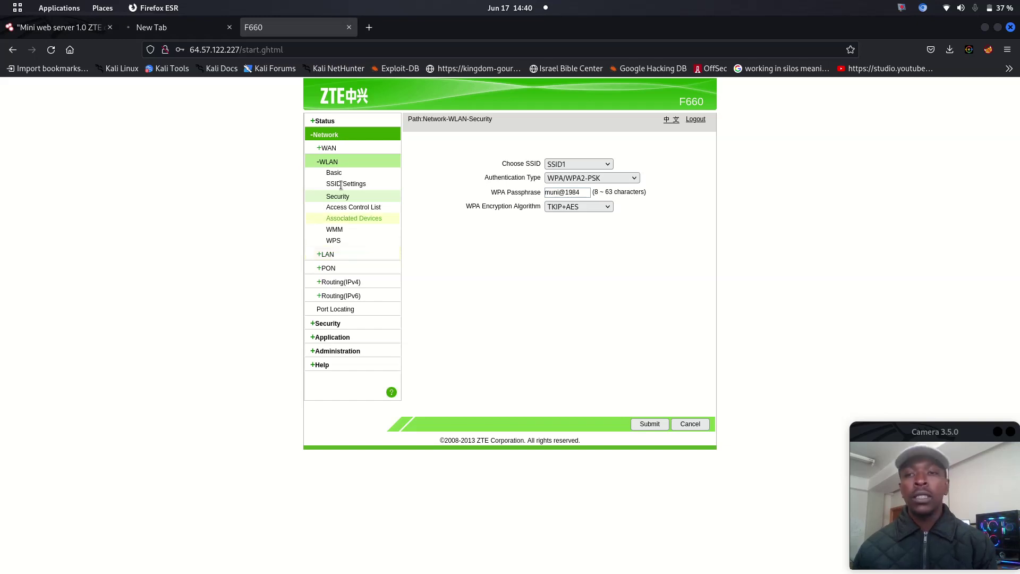
left_click(149, 27)
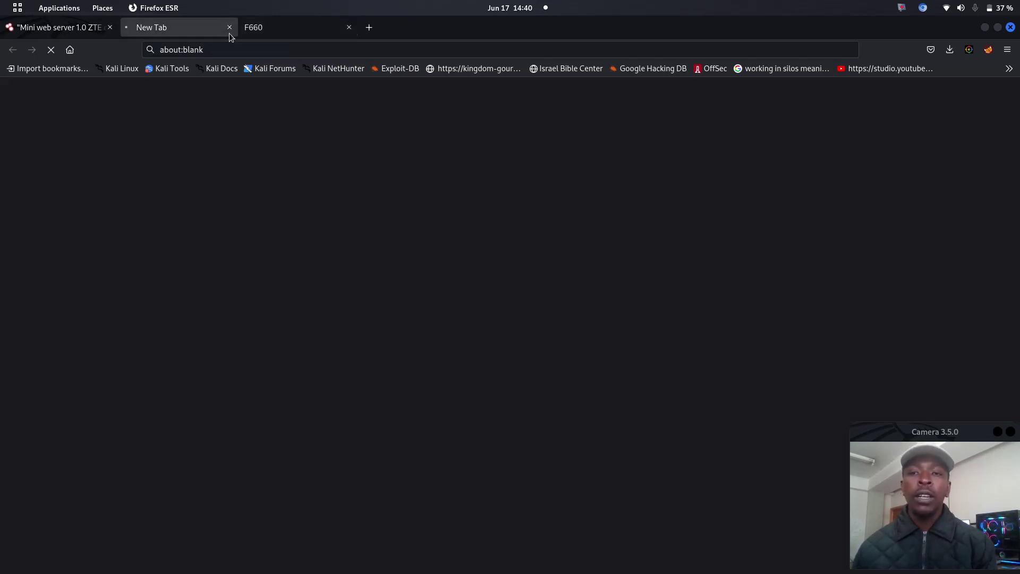
Open the F660 at 129.232.25.247 in a new tab
left_click(267, 29)
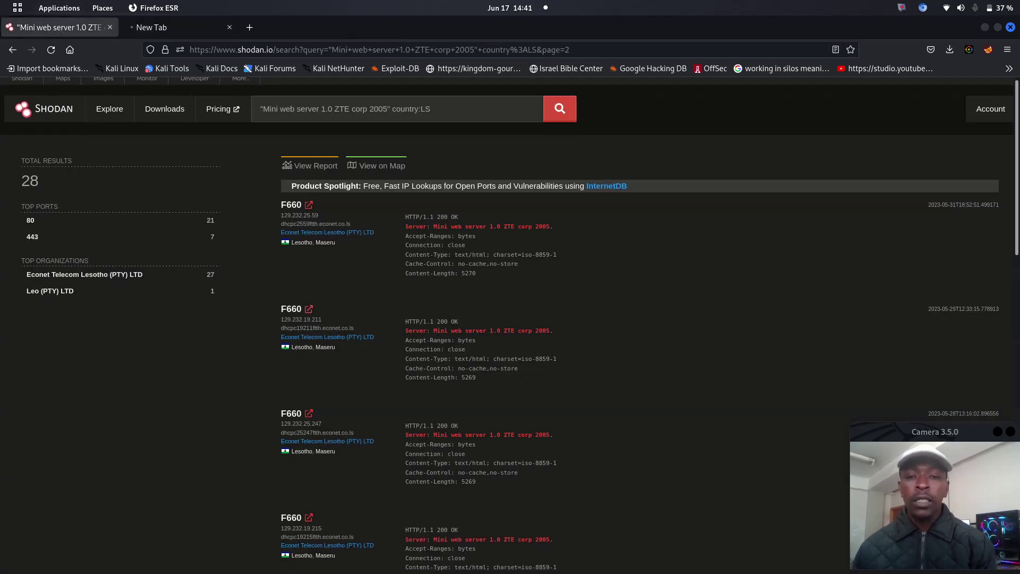
scroll(446, 254, "down", 3)
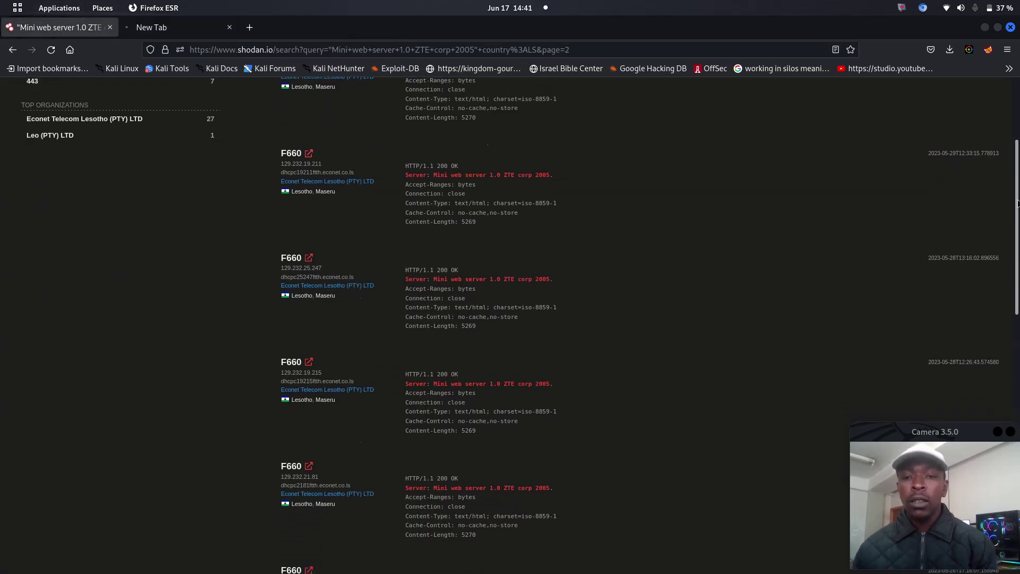
left_click(308, 256)
Scroll to the last page-2 Shodan result and open 129.232.23.43 in a new tab
left_click(70, 32)
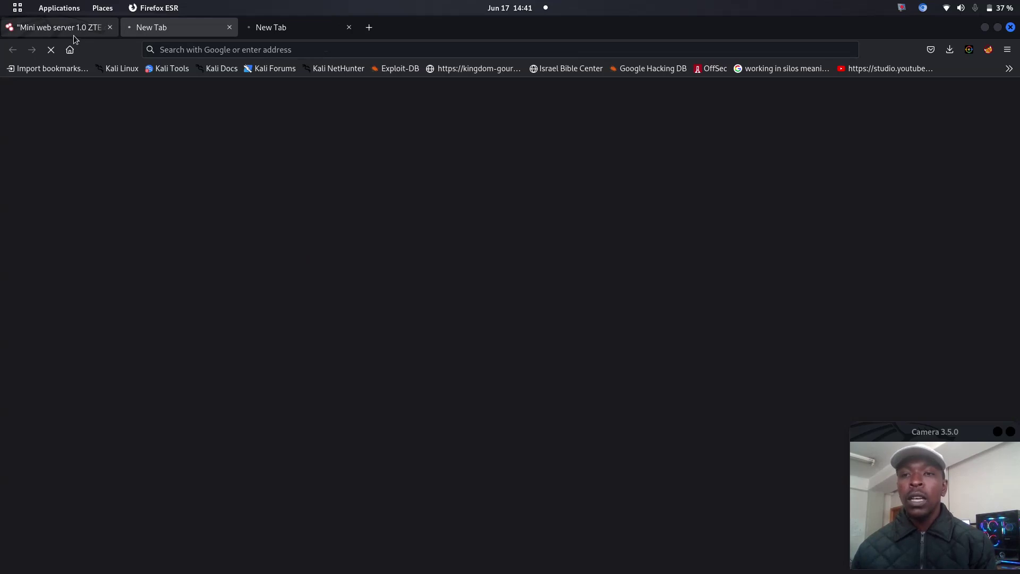
scroll(1014, 388, "down", 6)
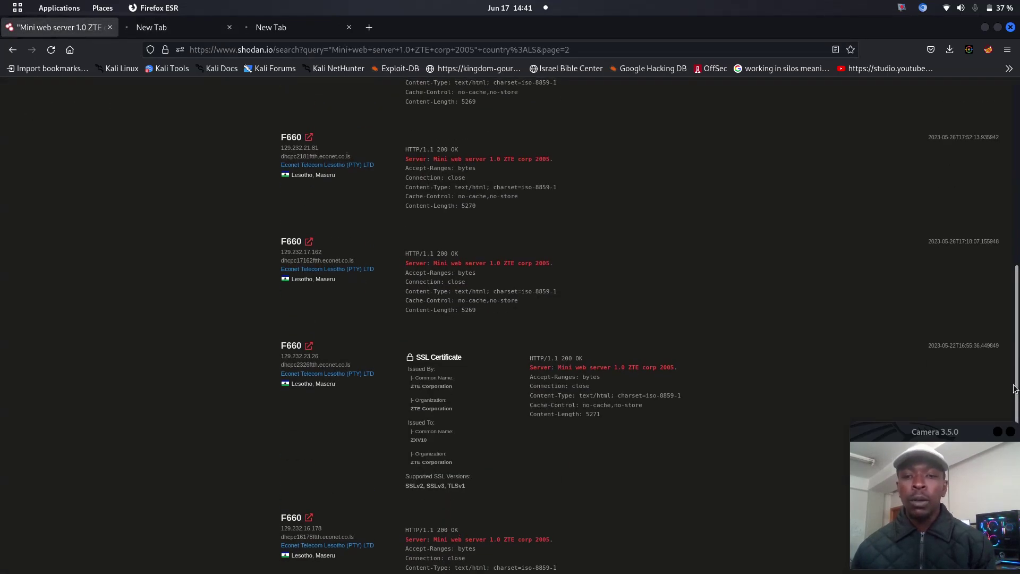
scroll(1014, 388, "down", 2)
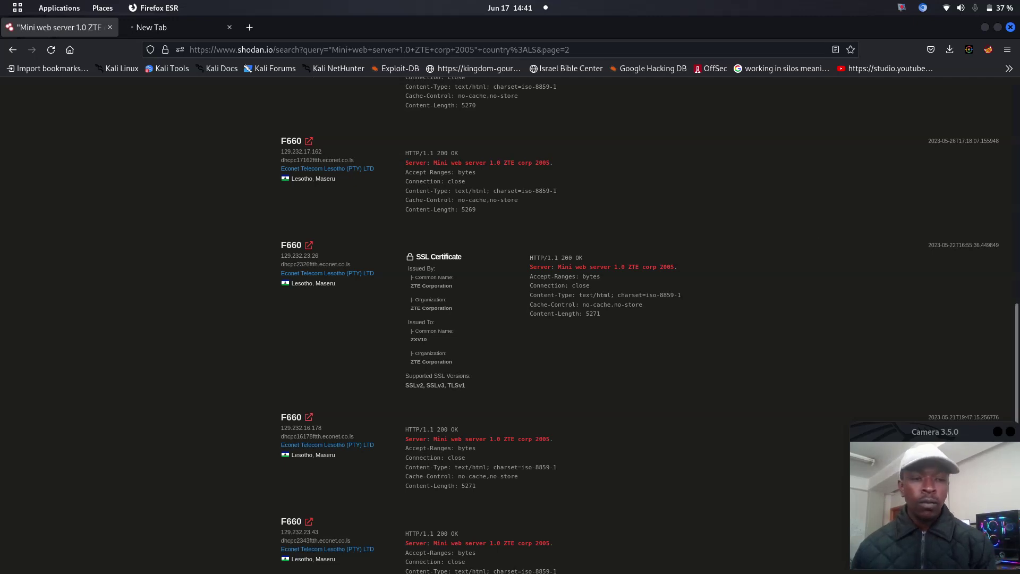
scroll(400, 409, "down", 1)
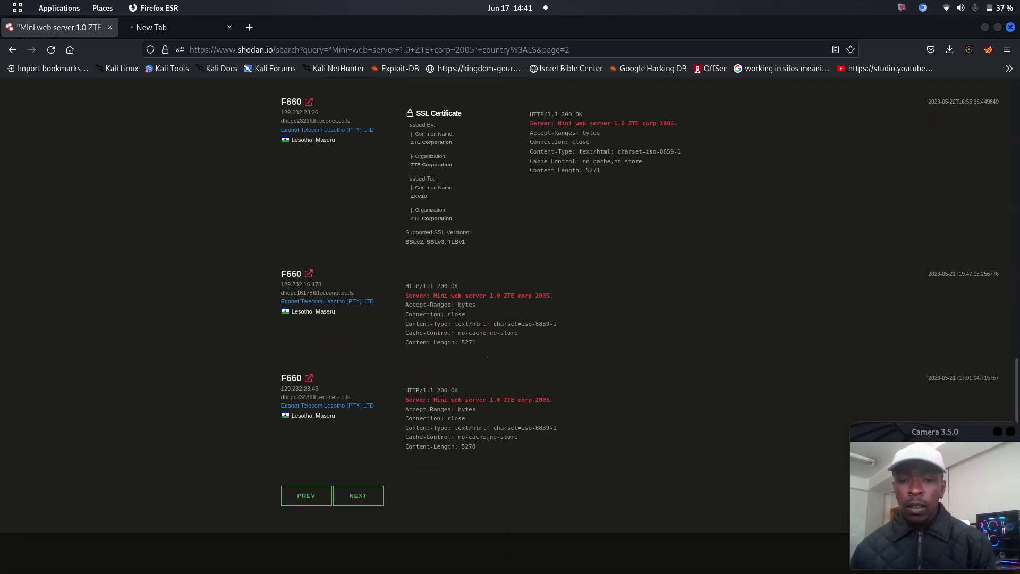
left_click(311, 378)
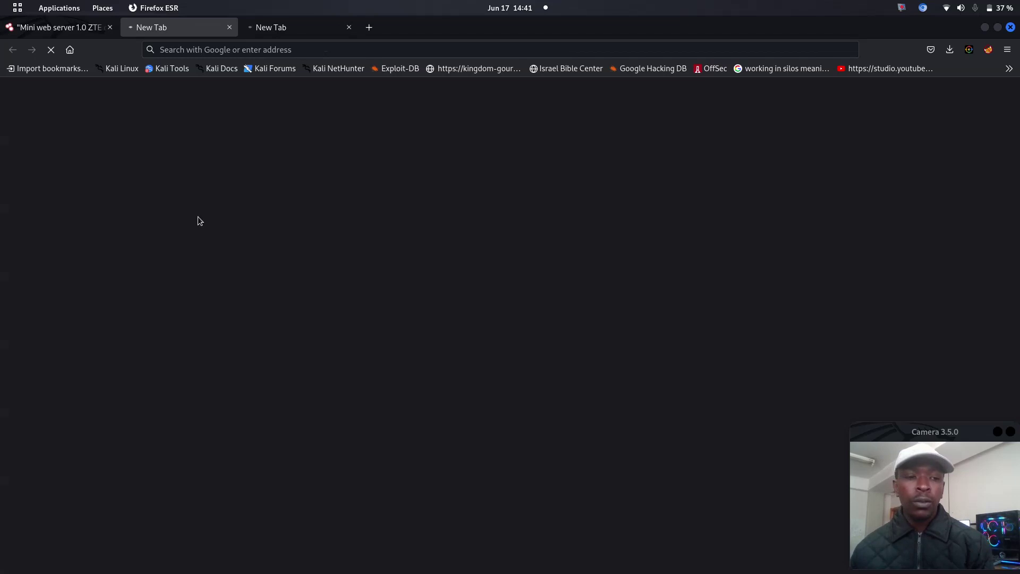